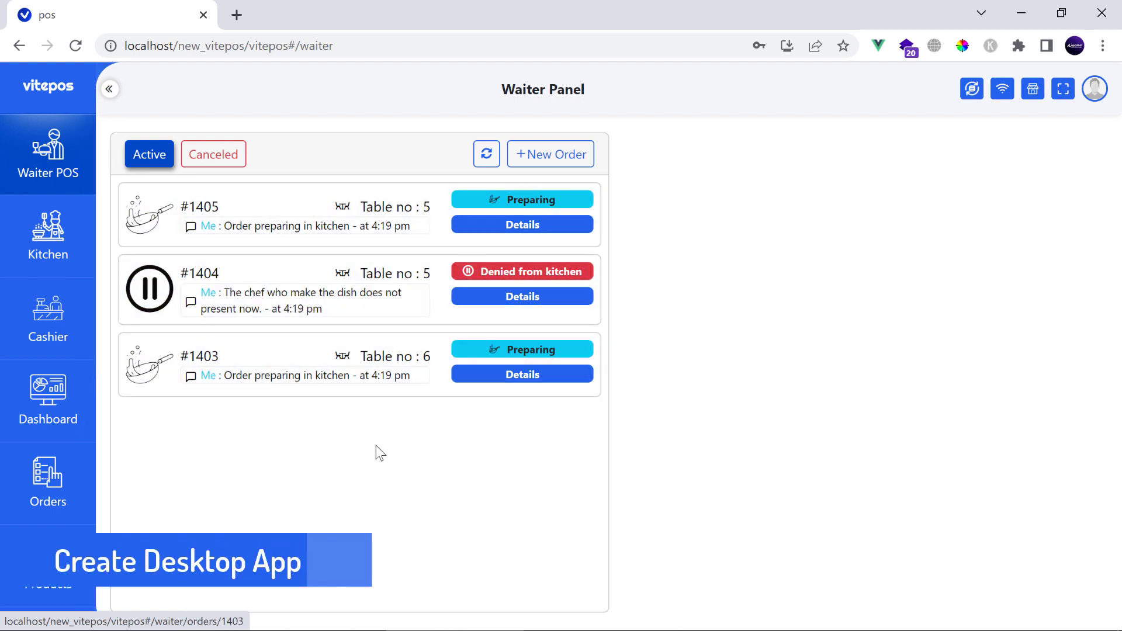
# Step: Bring up Chrome's 'Install app?' prompt for Vitepos from the address bar icon
pyautogui.moveTo(492, 78); pyautogui.dragTo(663, 88)
pyautogui.click(664, 89)
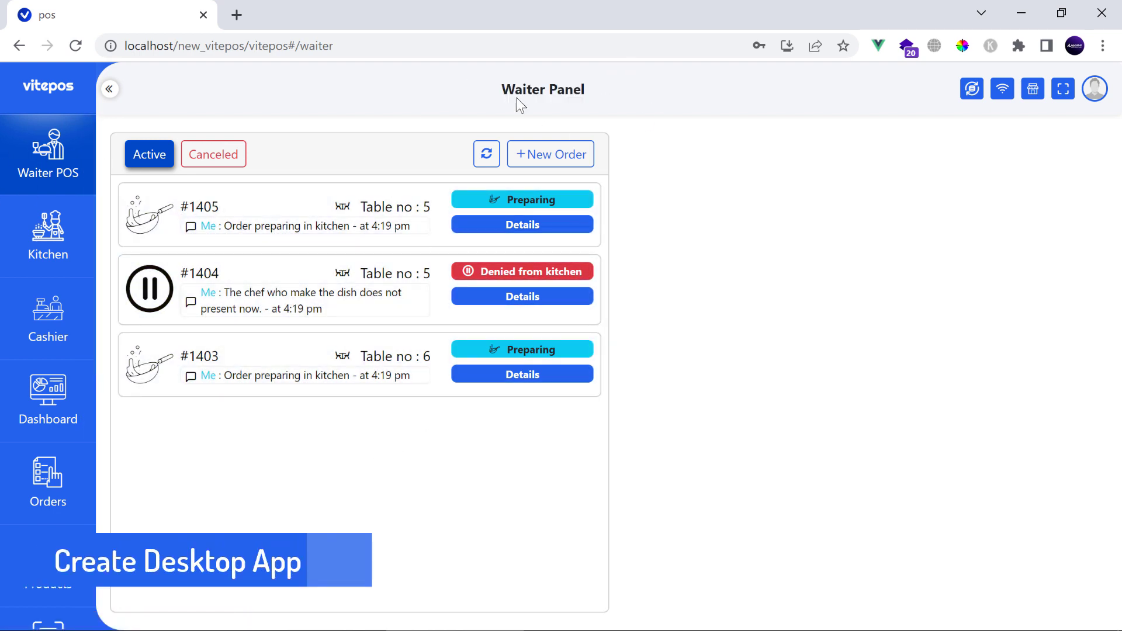
pyautogui.click(786, 46)
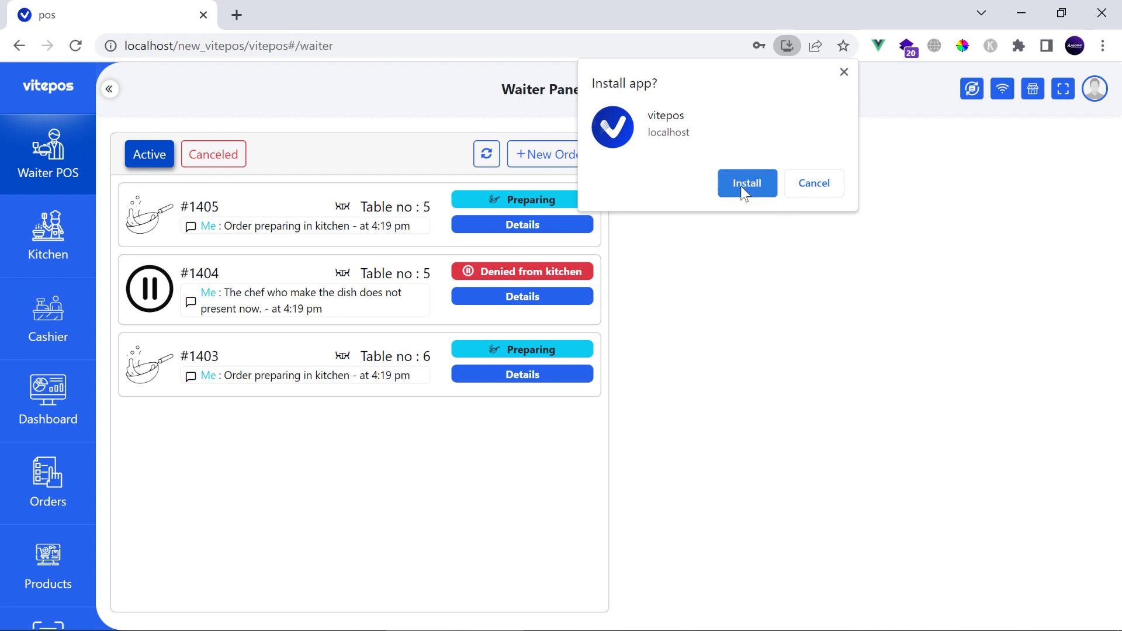
# Step: Install Vitepos as an app and relaunch it from its new desktop shortcut
pyautogui.click(757, 186)
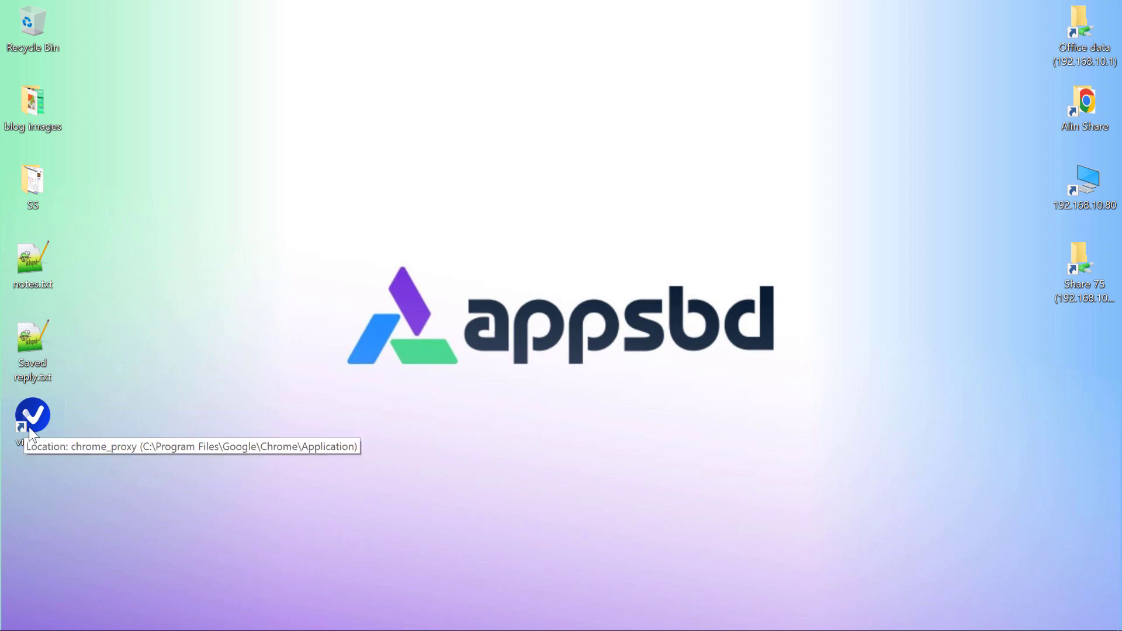
pyautogui.click(29, 427)
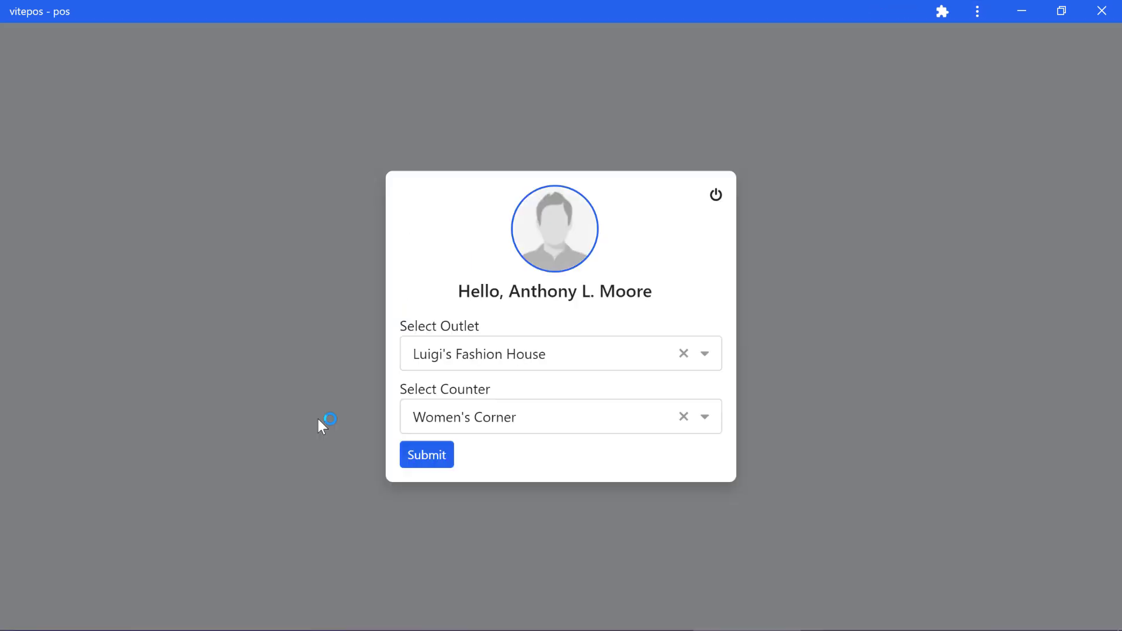
# Step: Enter the Waiter Panel keeping the current cash balance and view order #1405's messages
pyautogui.click(428, 458)
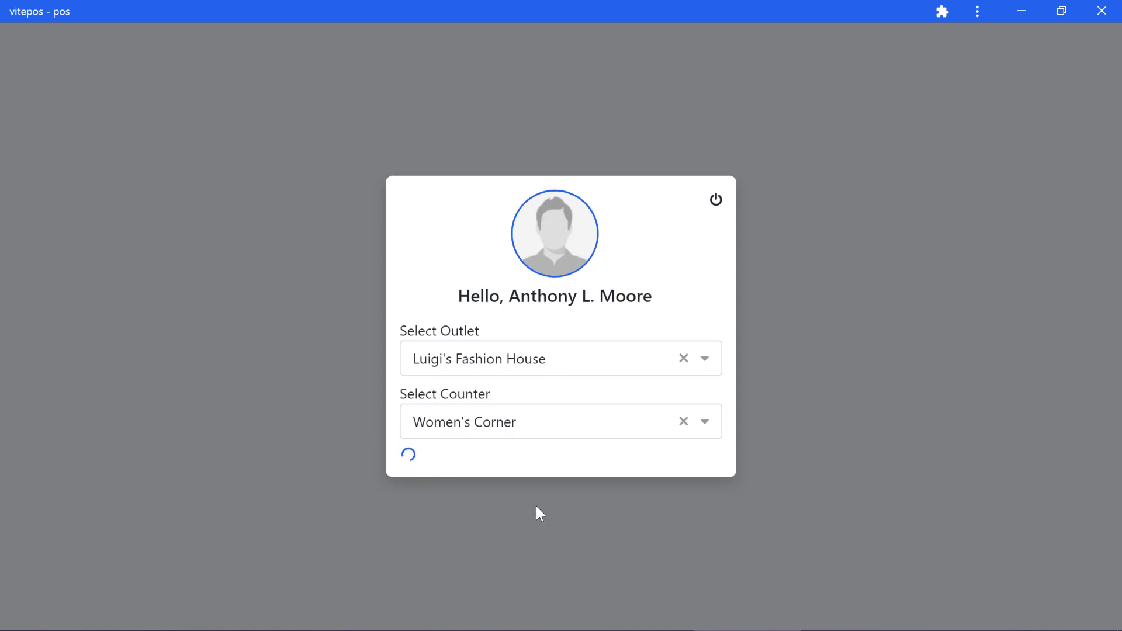
pyautogui.click(534, 417)
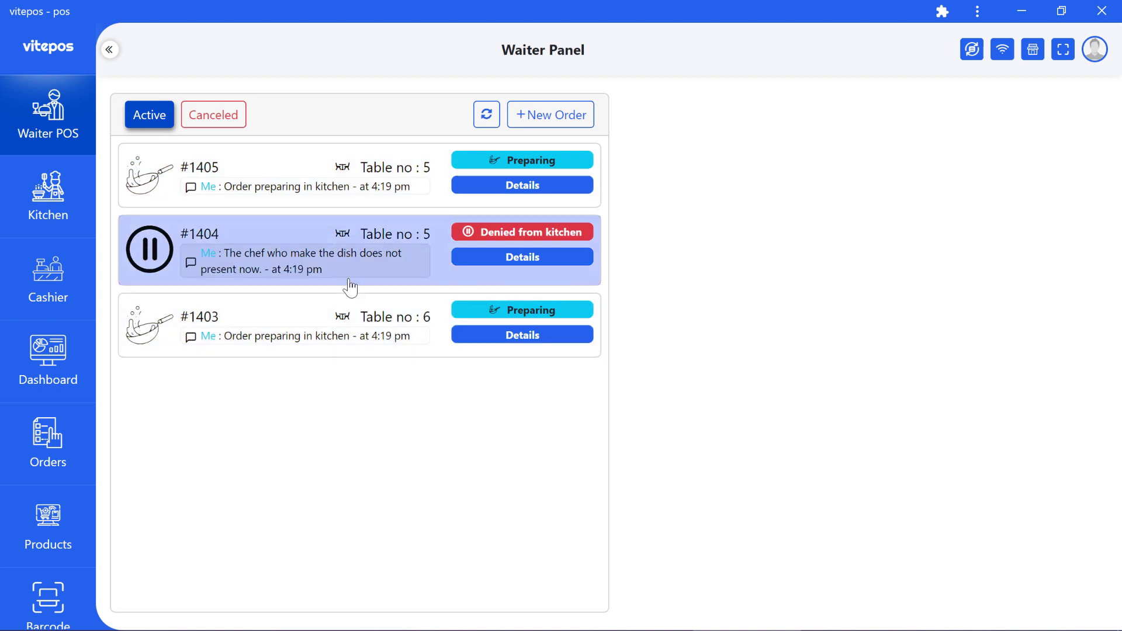
pyautogui.click(353, 193)
pyautogui.click(301, 205)
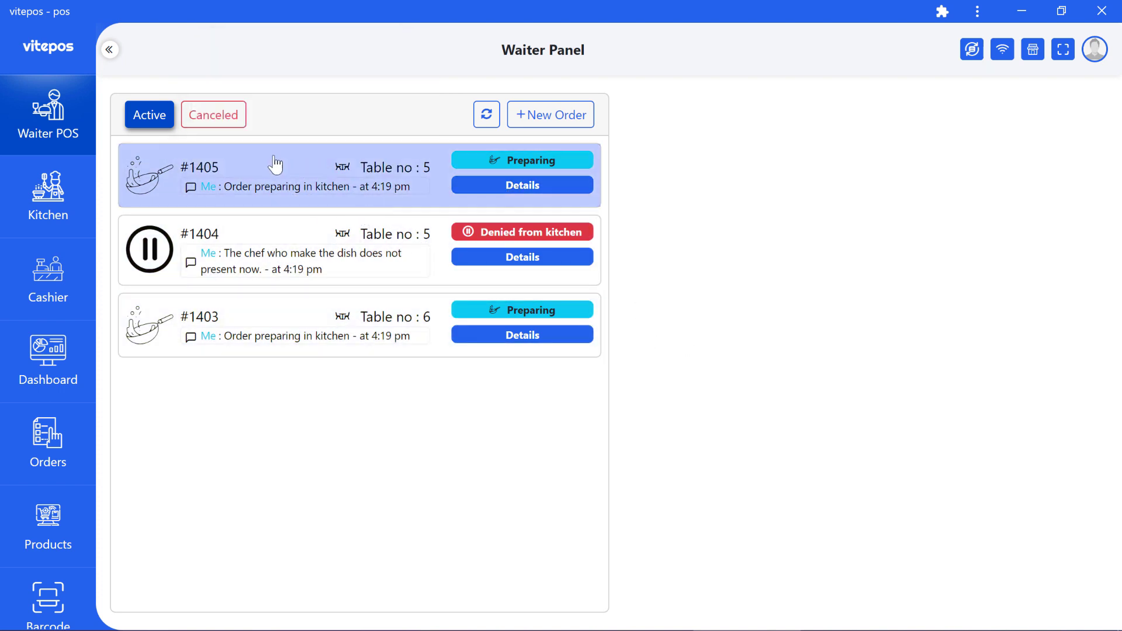
# Step: Request cancelling order #1405, then deny that request in the Kitchen Panel
pyautogui.click(413, 204)
pyautogui.click(1000, 571)
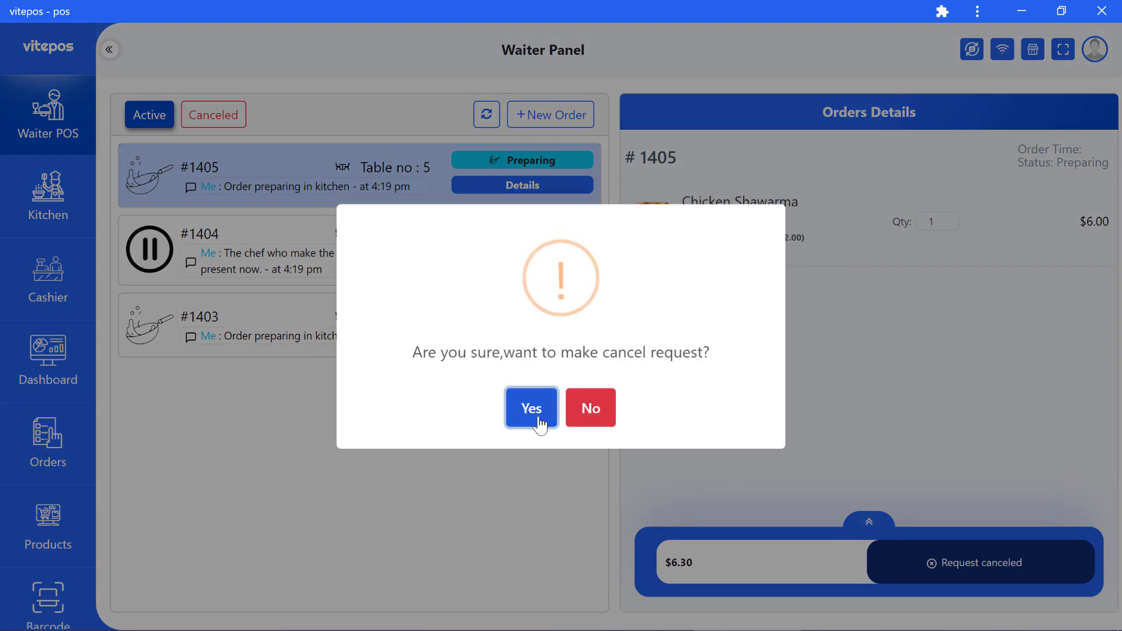
pyautogui.click(531, 408)
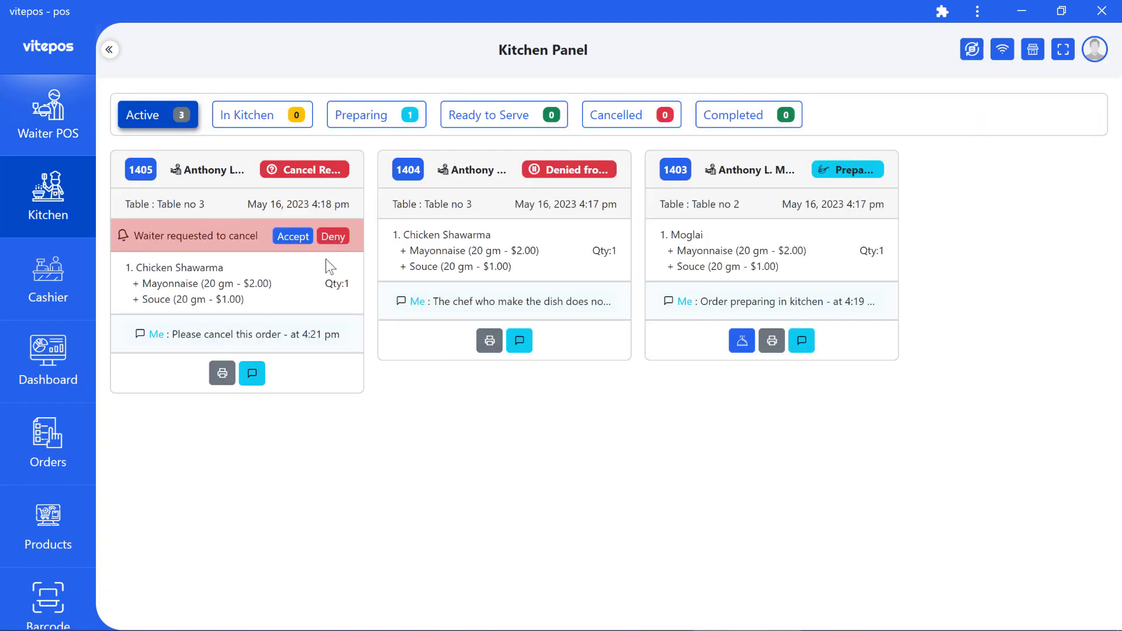
pyautogui.click(331, 235)
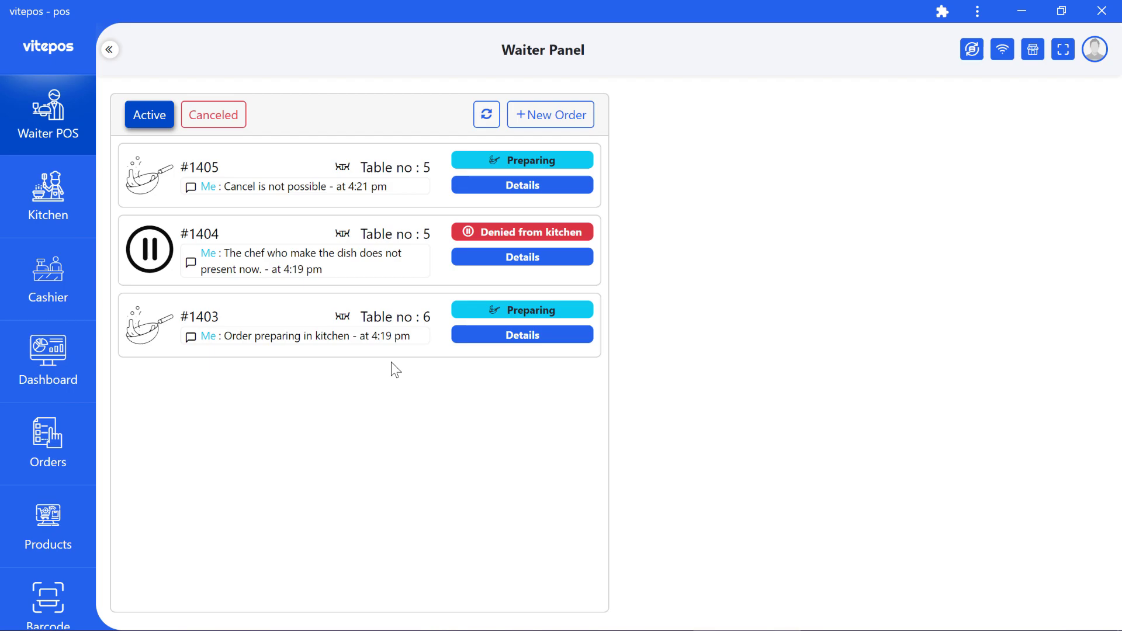